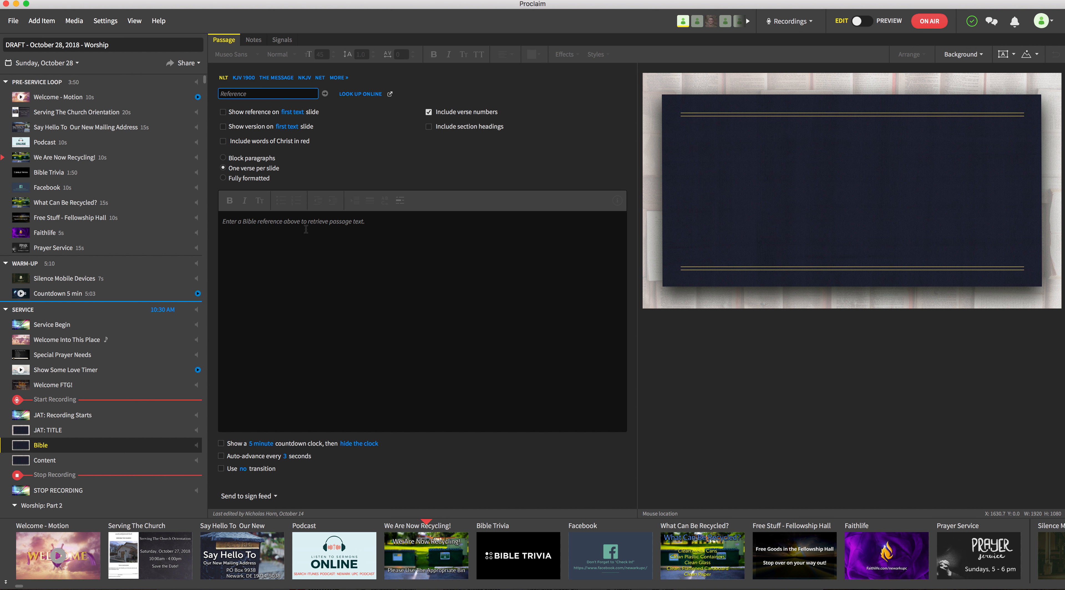
Open the JAT: TITLE item and set its title to "In The Beginning"
left_click(53, 431)
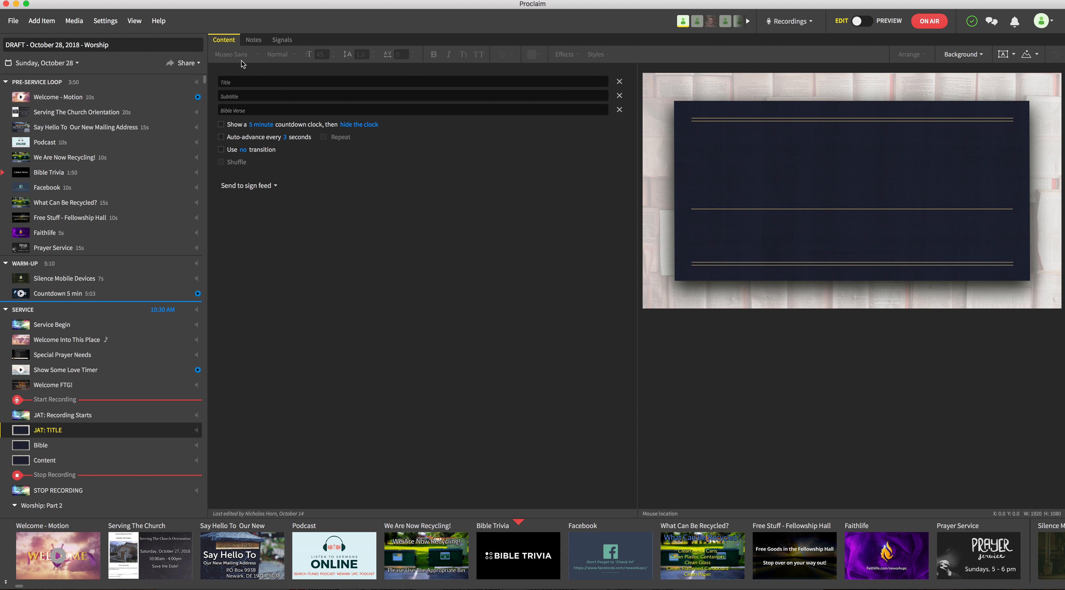
left_click(239, 81)
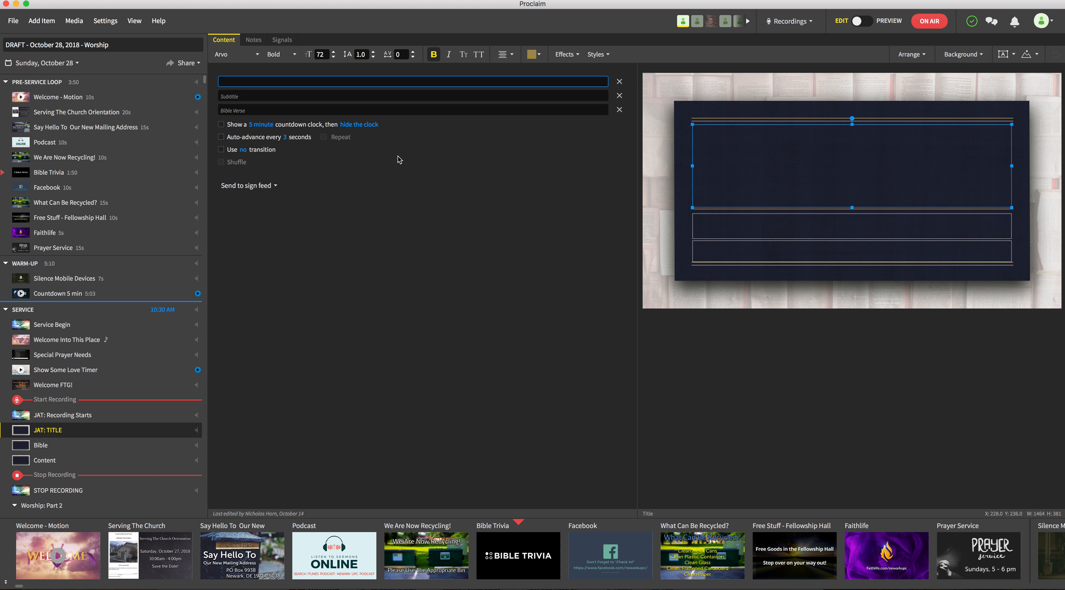
left_click(378, 94)
left_click(239, 81)
type("In THe Beginning")
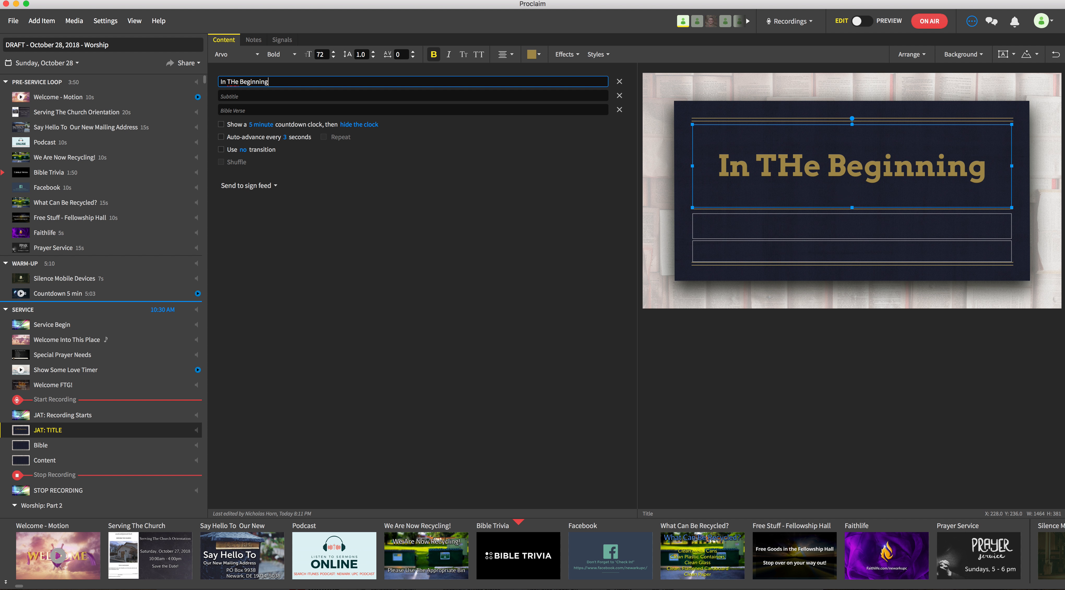
key("BackSpace")
type("h")
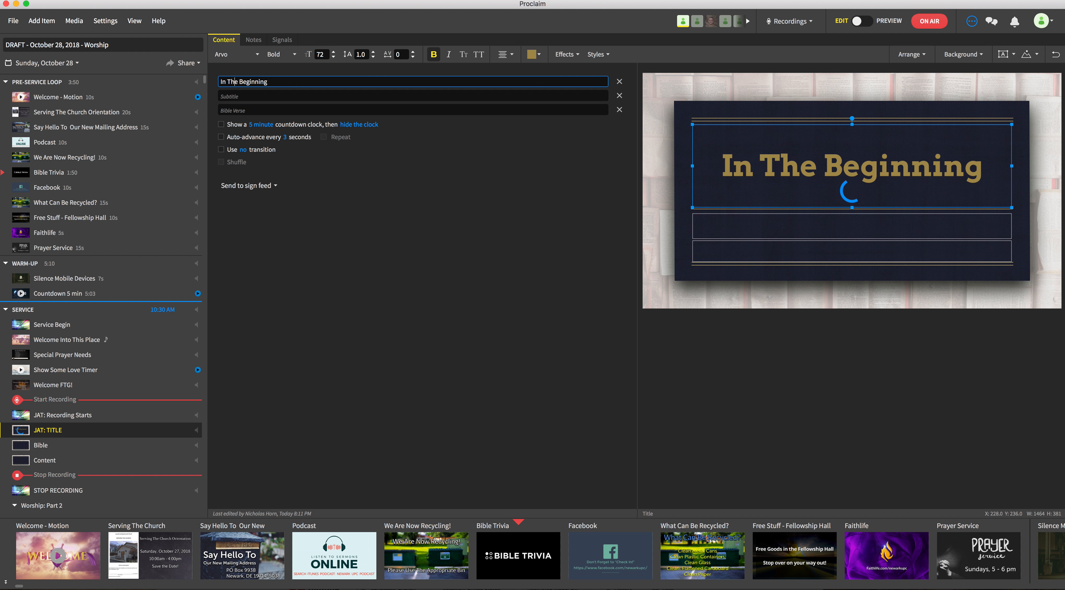
Set the title slide's subtitle to "Genesis 1:1 / John 1:1"
key("Tab")
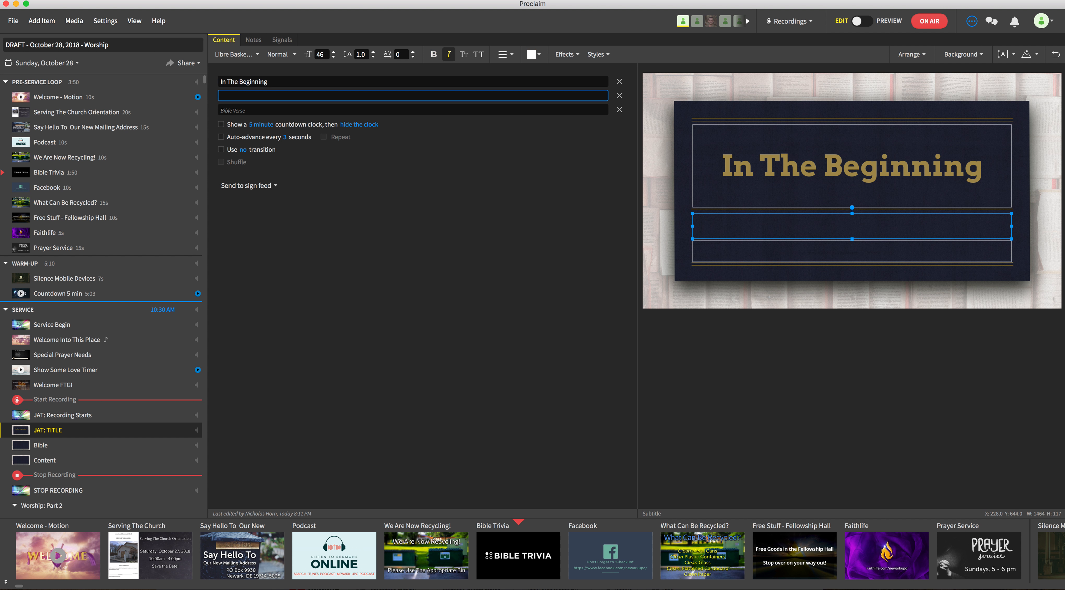
type("Genesis")
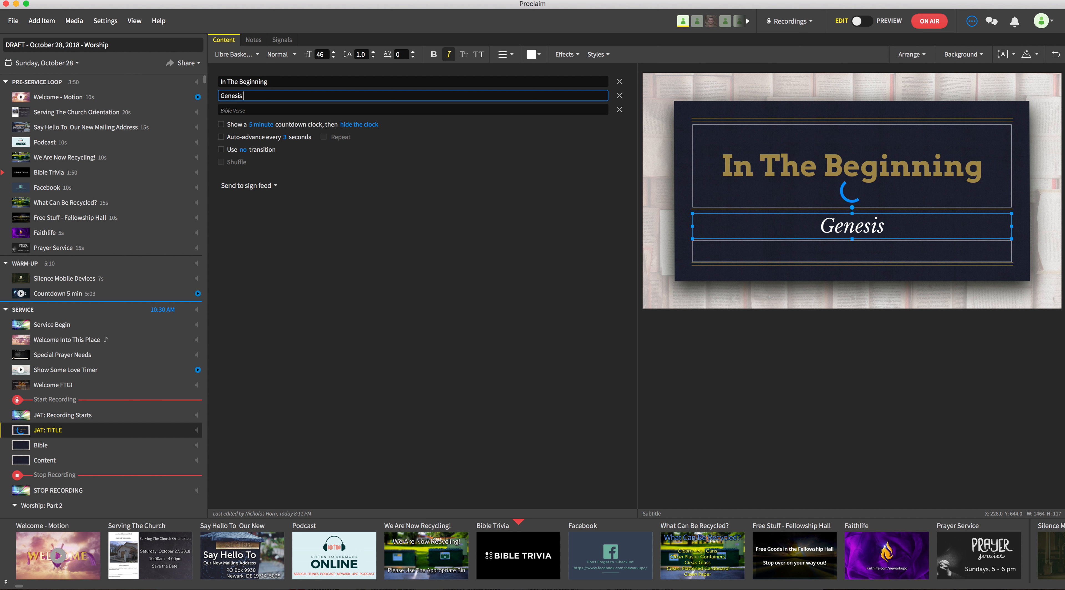
type(" 1:1")
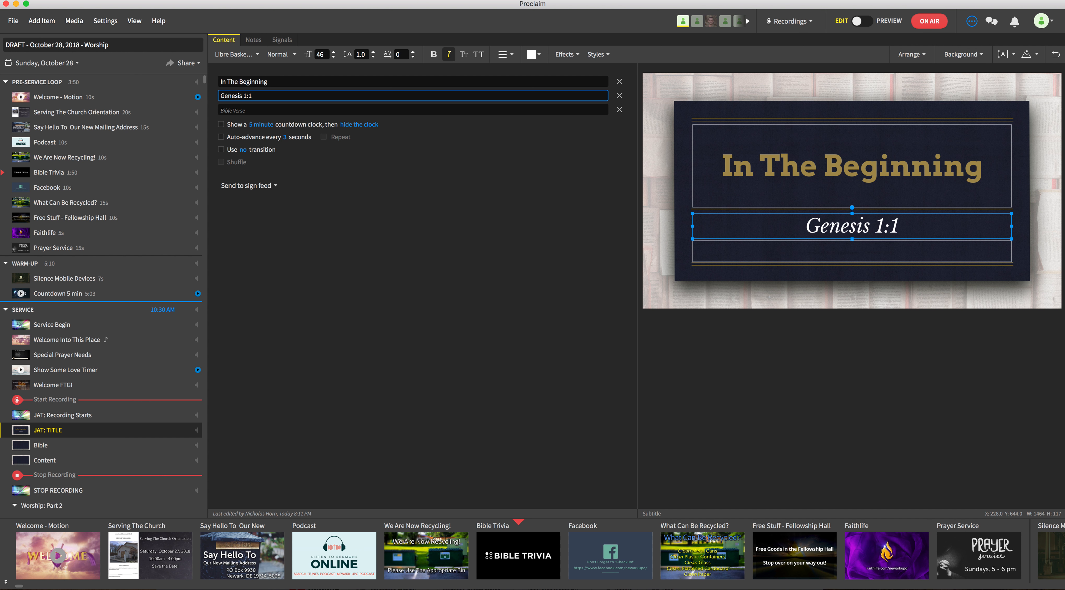
type(" / John 1:1")
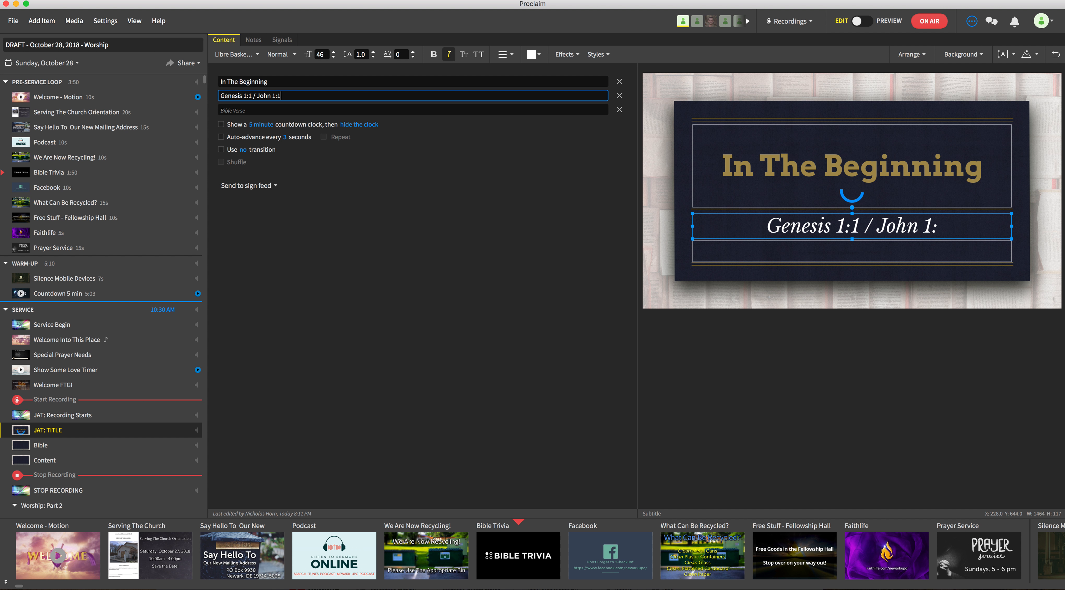
key("Tab")
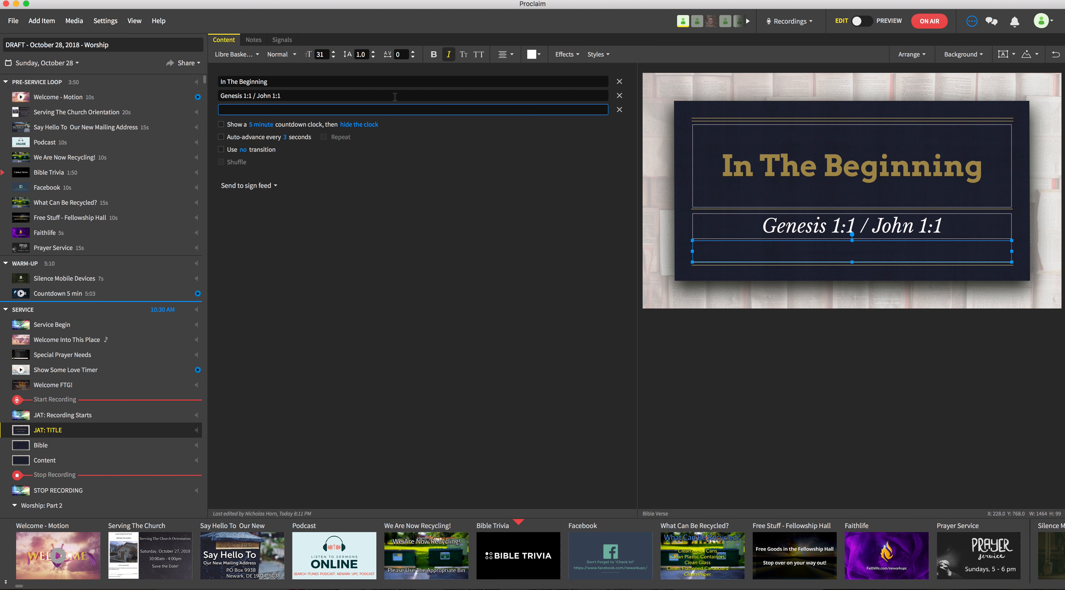
Enter the speaker's full name in the title slide's Bible Verse line
left_click(349, 95)
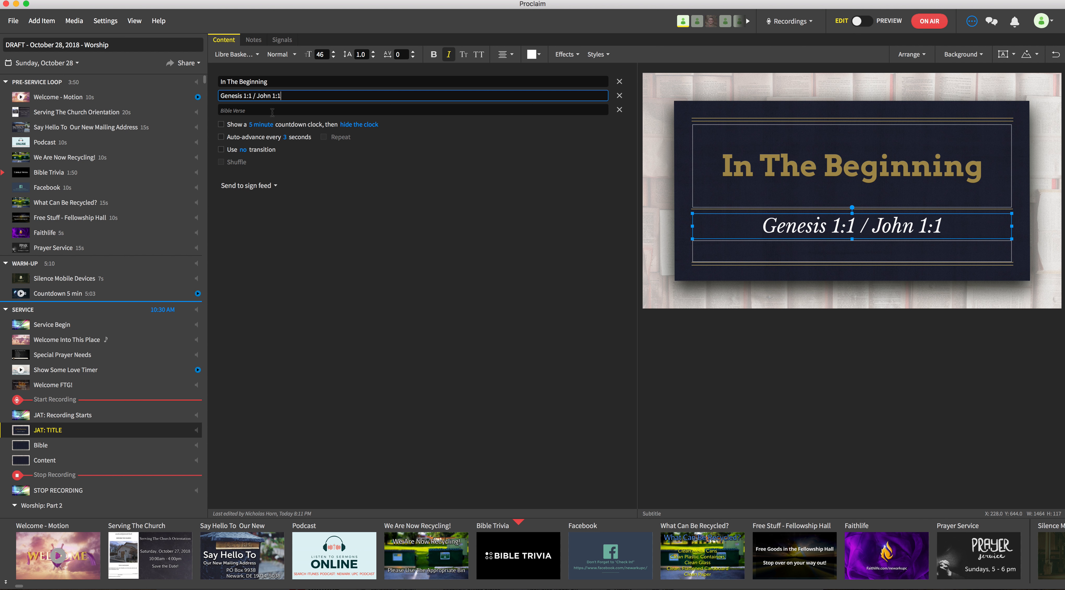
left_click(252, 111)
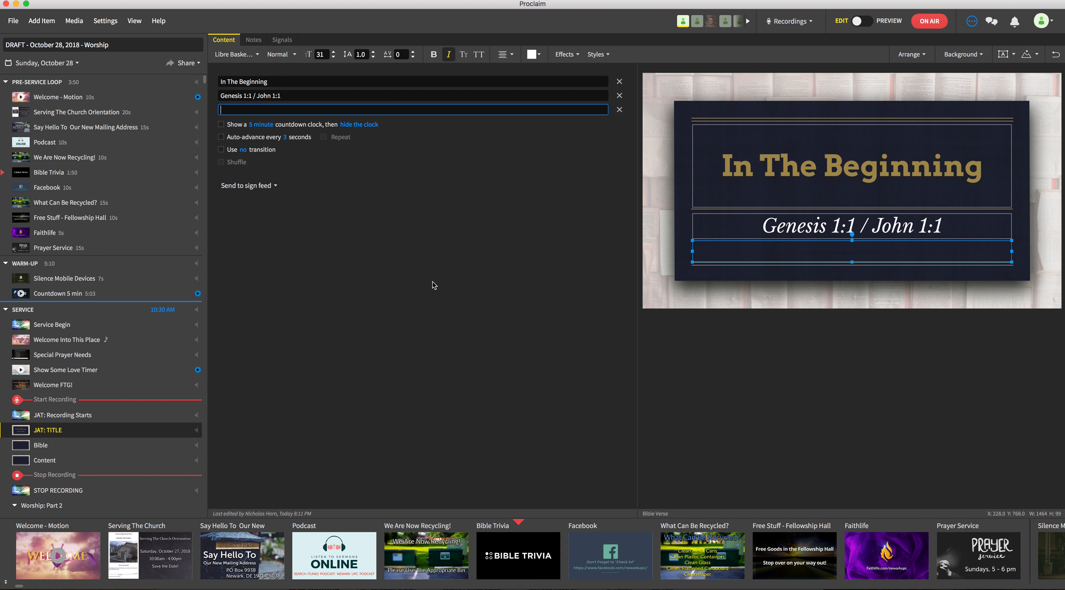
type("Ste")
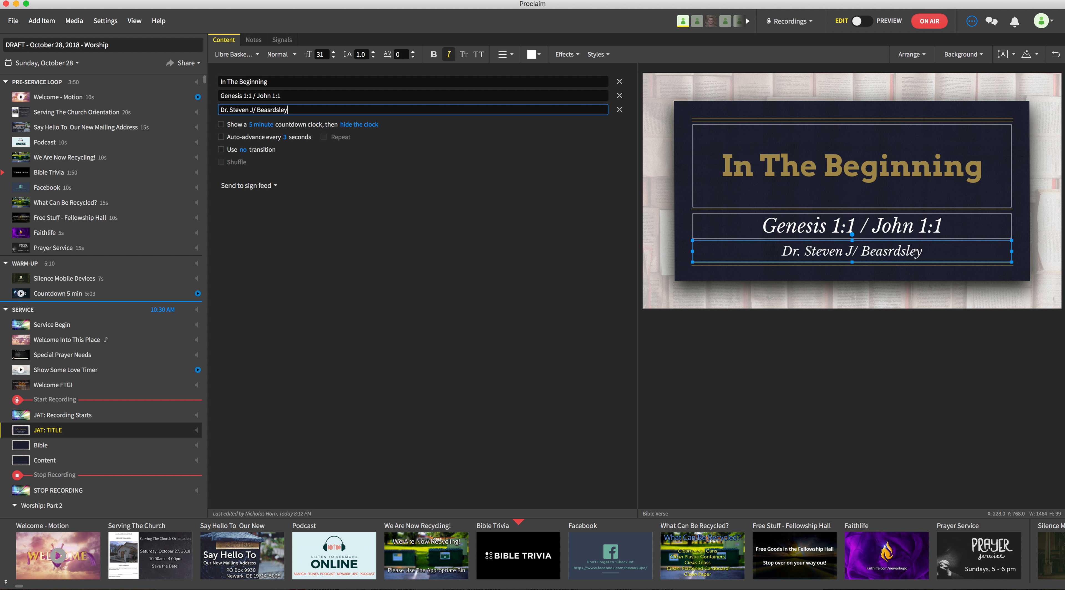
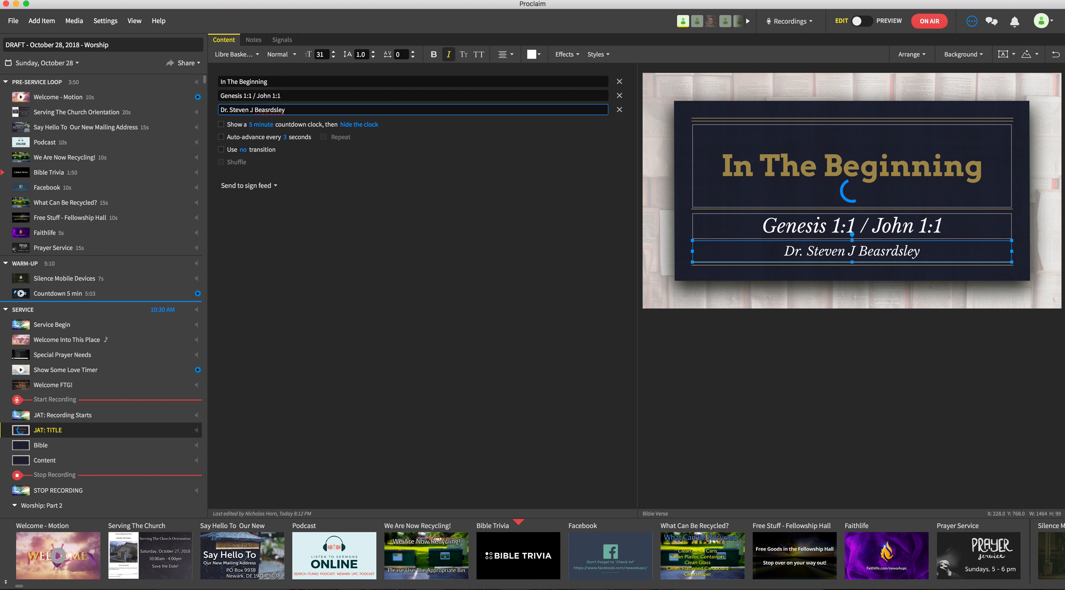
type(".")
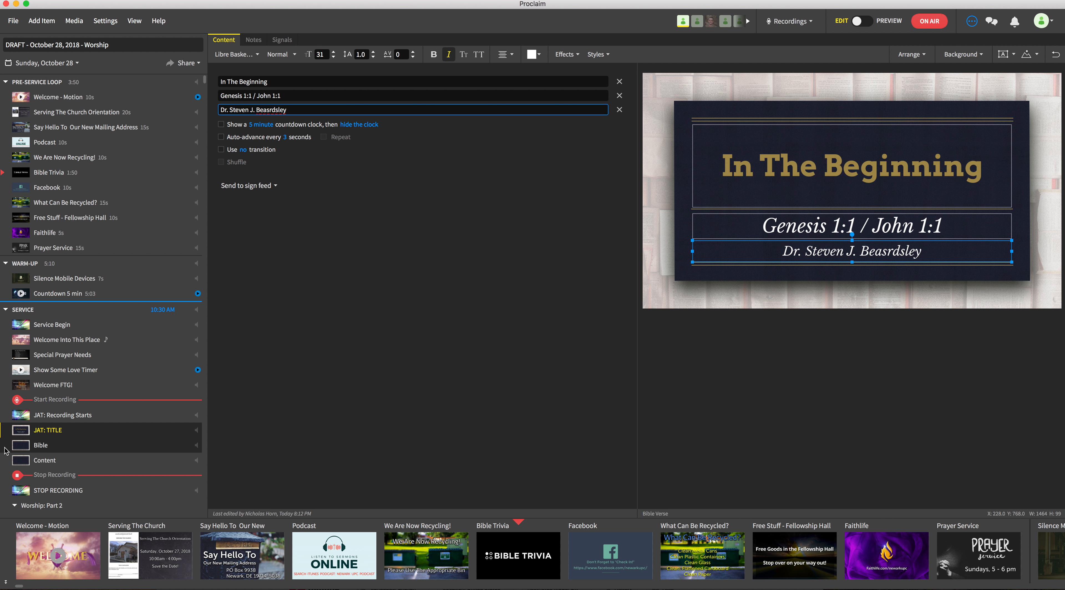
Open the Bible item and look up the passage Genesis 1:1
left_click(45, 448)
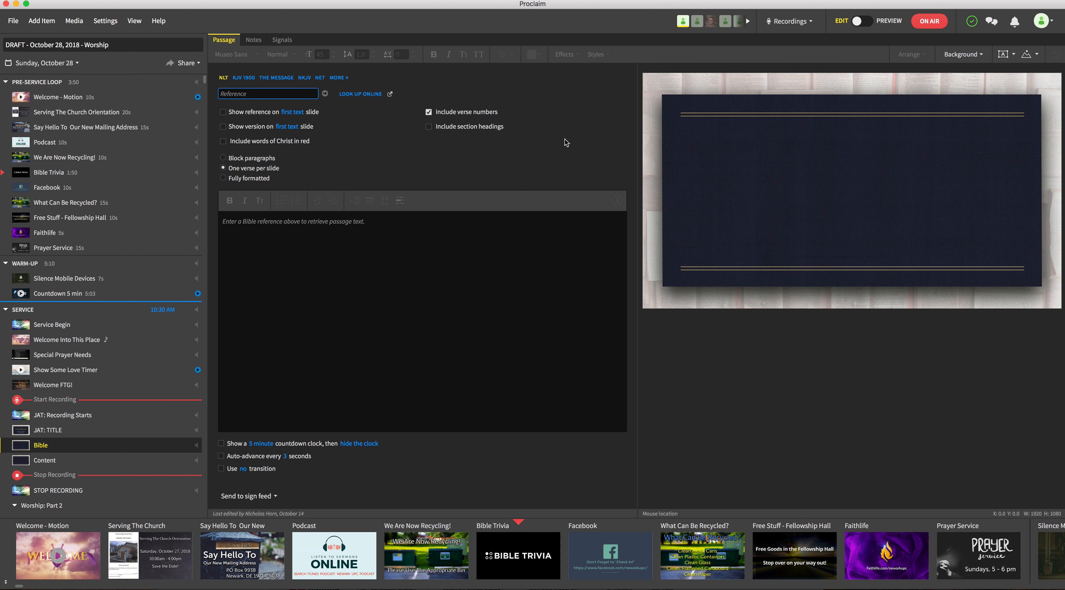
type("Genesis 1:1")
key("Return")
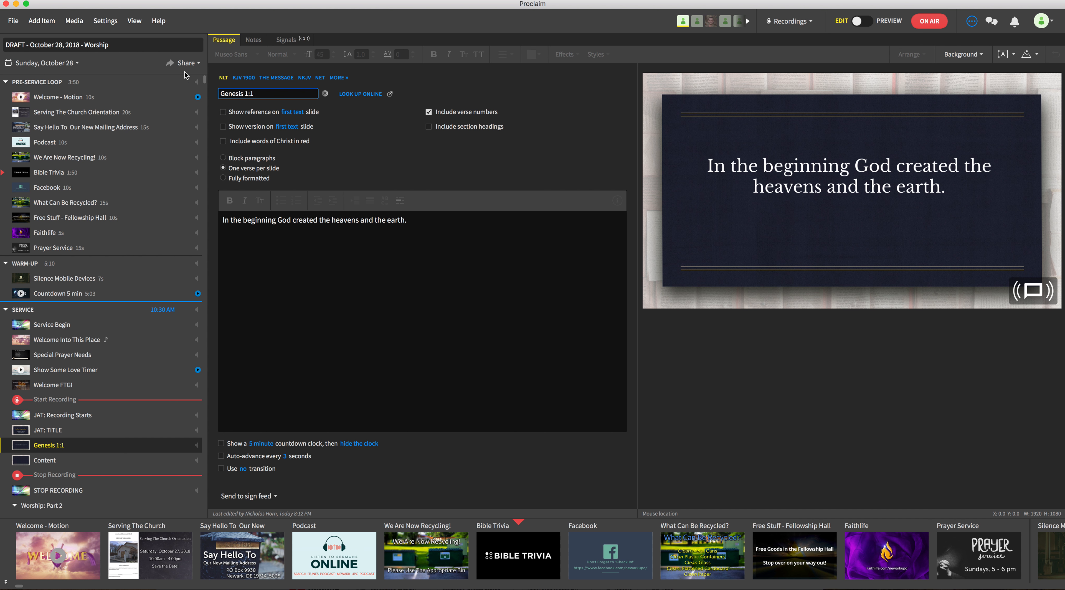
Switch the Genesis 1:1 passage to the KJV 1900 translation
mouse_move(223, 79)
left_click(246, 81)
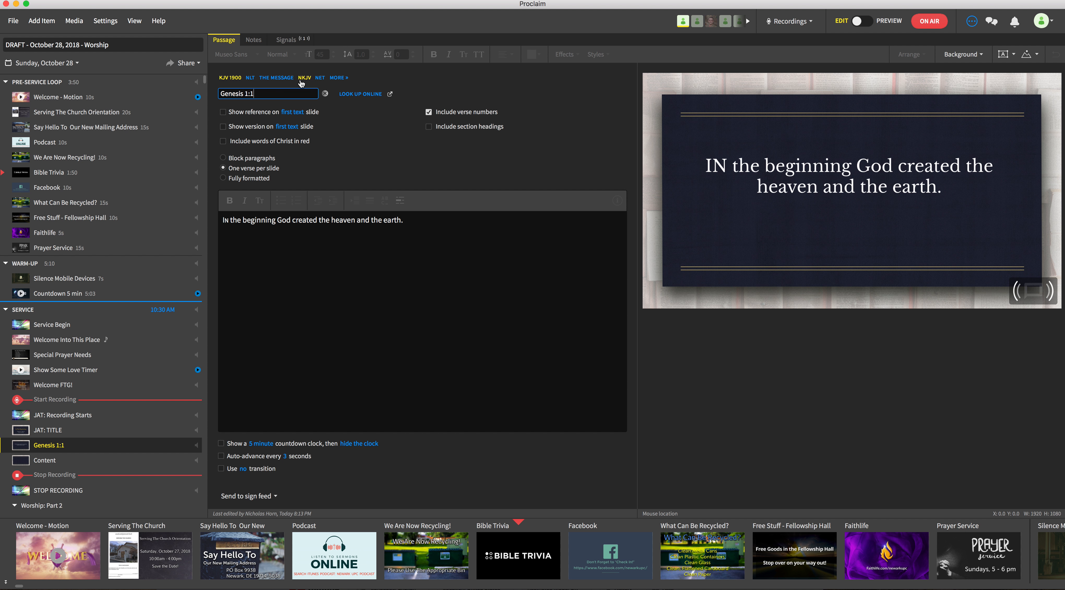
Search the additional Bible translations for nasb, then close the list
mouse_move(227, 84)
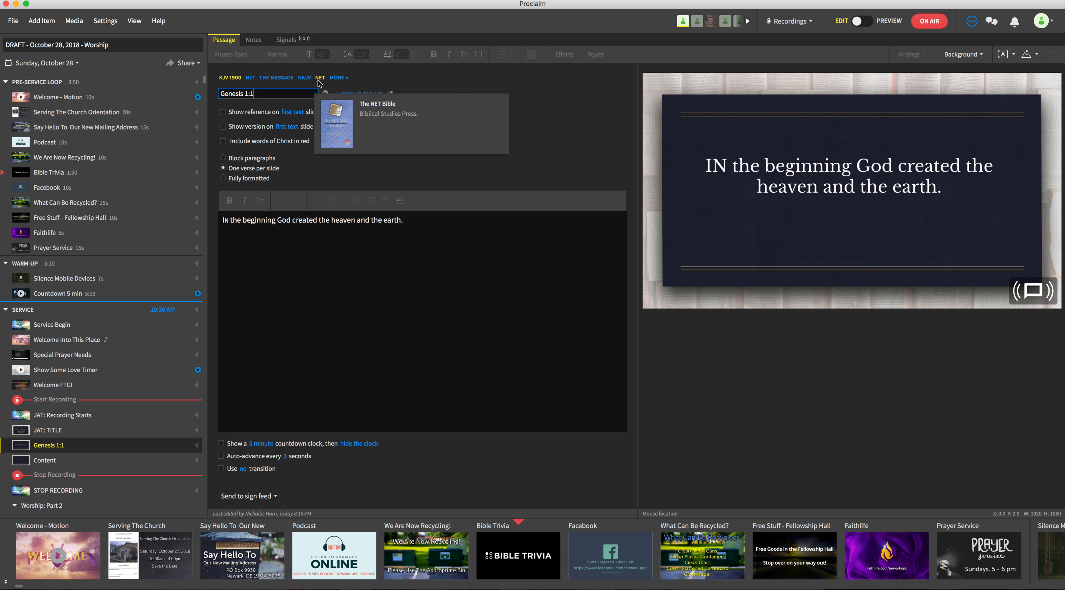
left_click(339, 80)
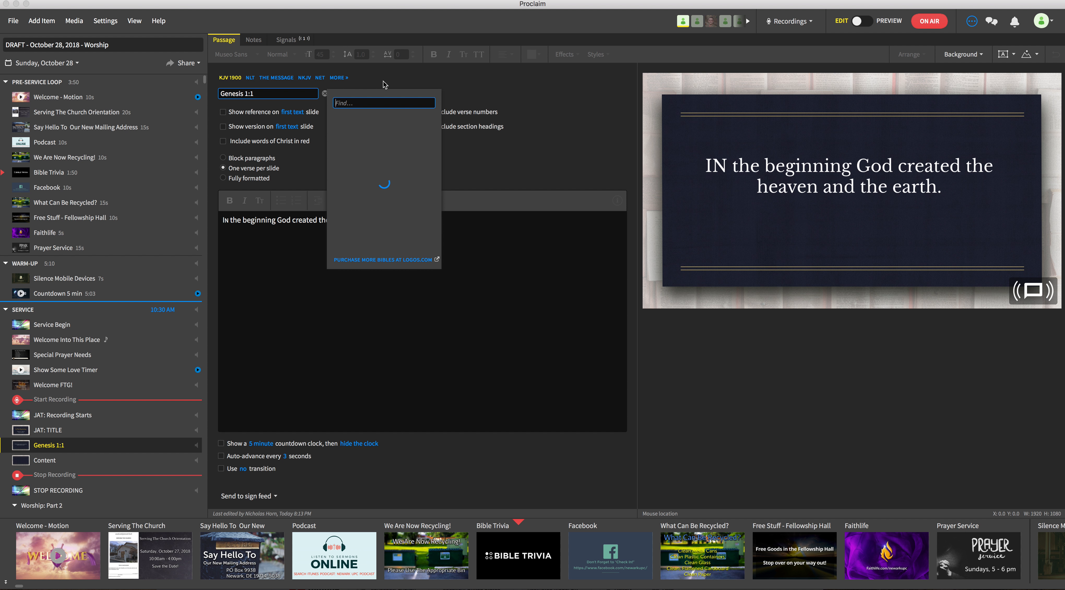
type("nasb")
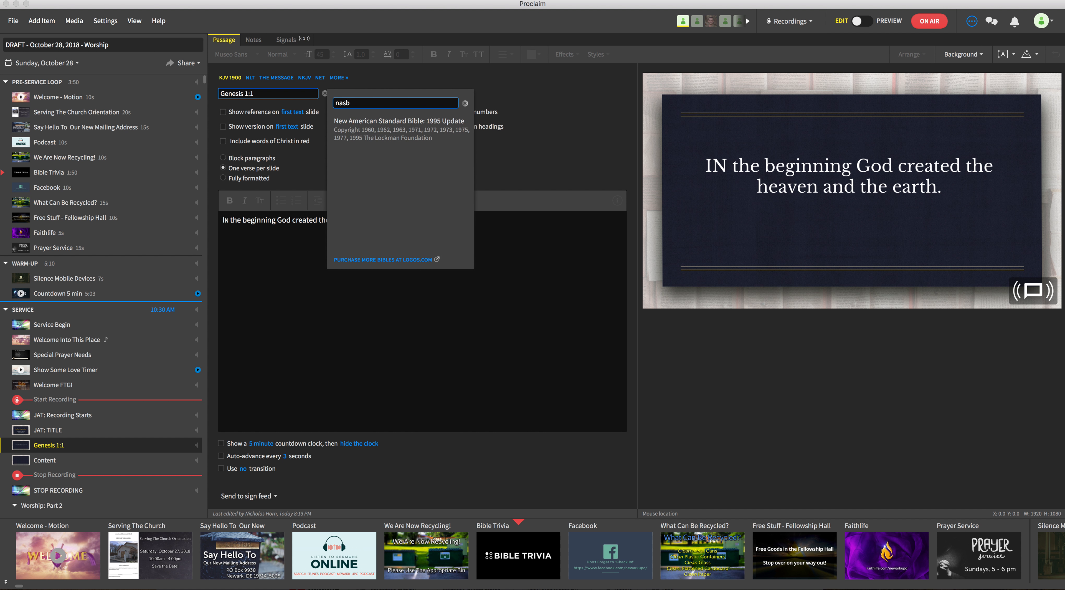
left_click(395, 75)
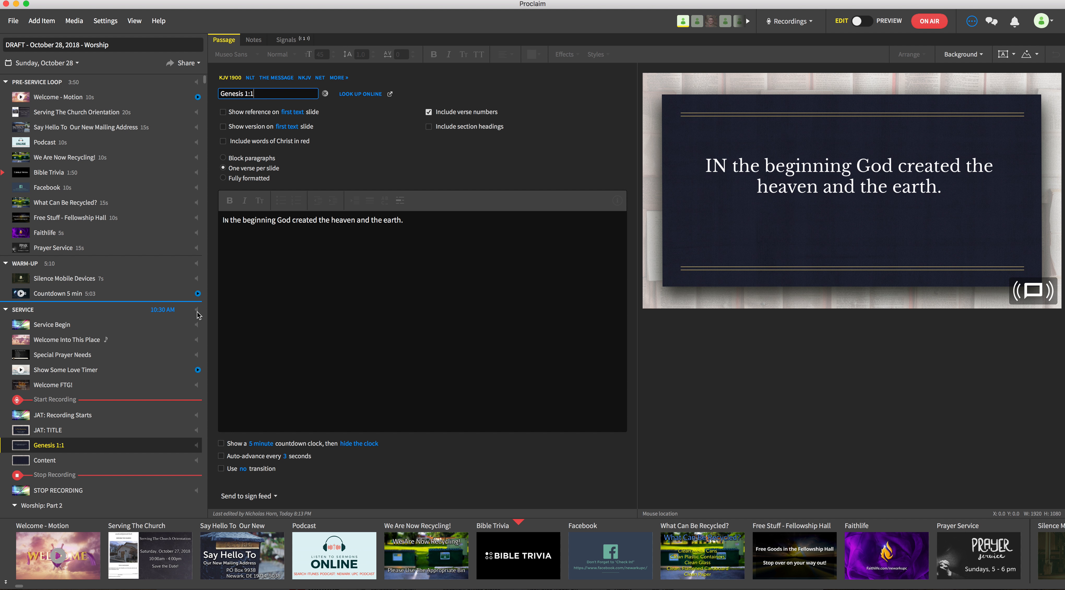
Duplicate the Genesis 1:1 item and change the copy's reference to John 1:1
right_click(64, 448)
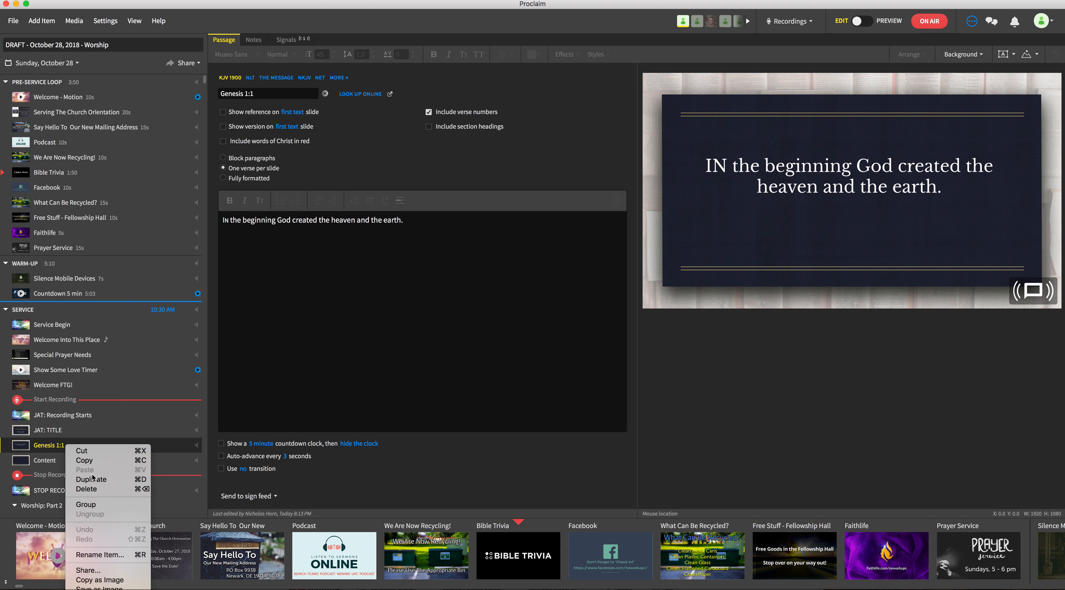
key("Escape")
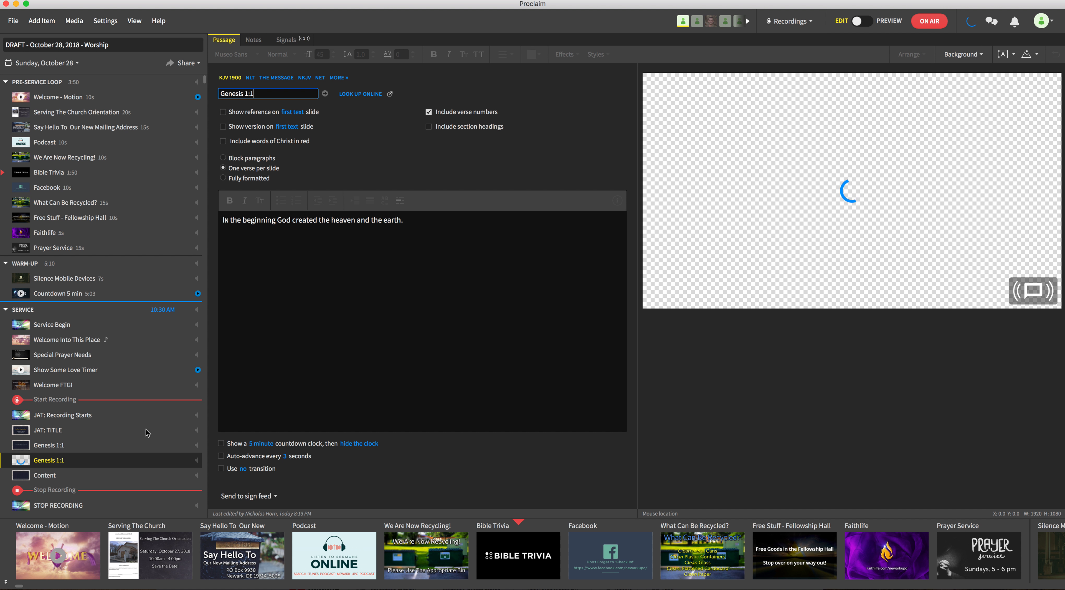
left_click(249, 94)
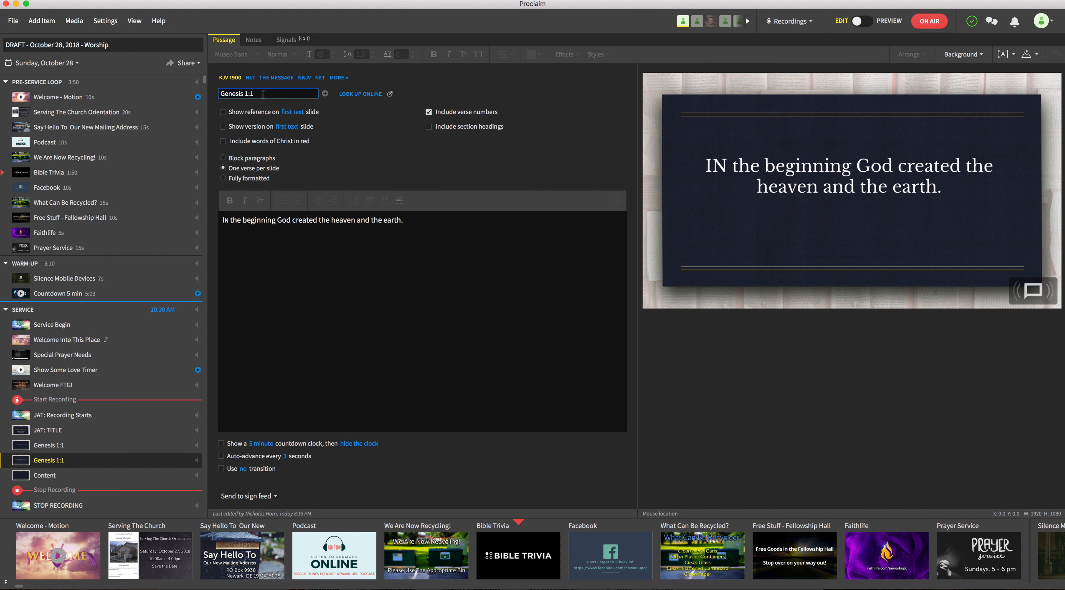
key("BackSpace")
key("BackSpace")
key("BackSpace")
key("BackSpace")
key("BackSpace")
key("BackSpace")
key("BackSpace")
key("BackSpace")
key("BackSpace")
key("BackSpace")
key("BackSpace")
type("John 1:1")
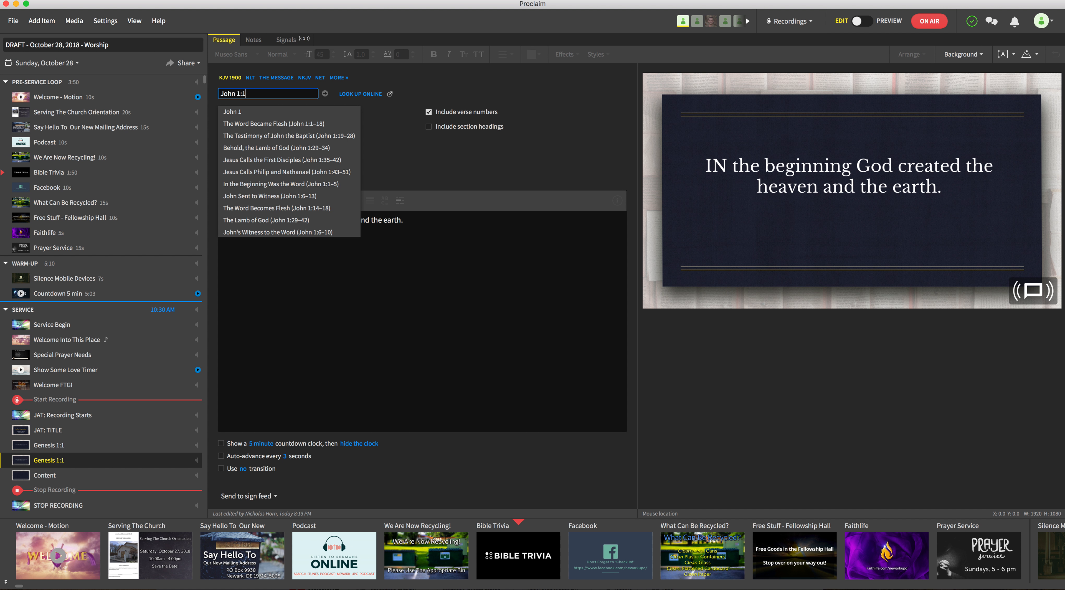
key("Return")
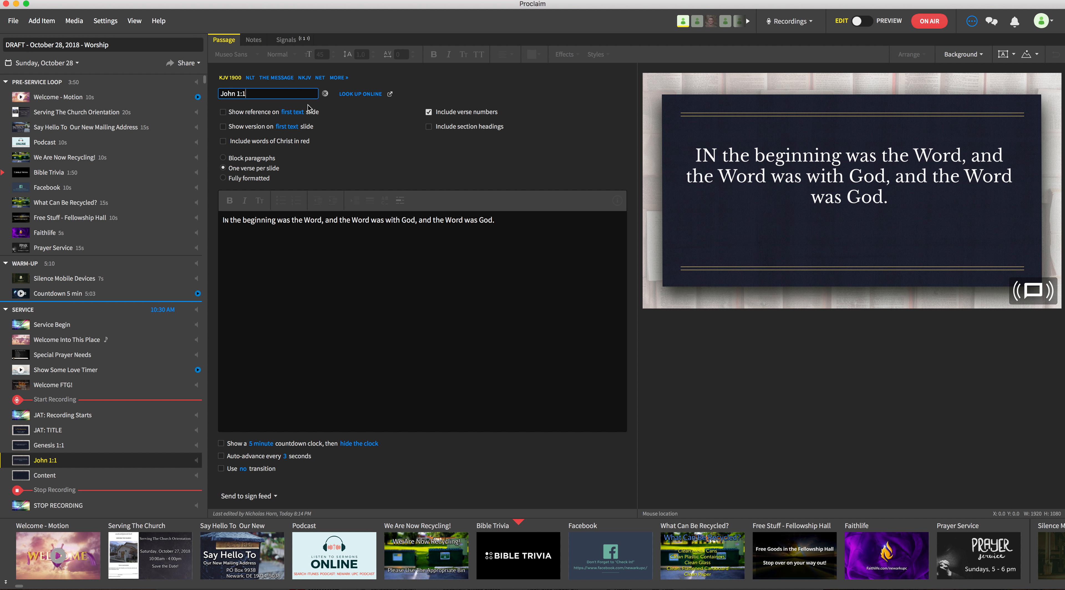
Switch the John 1:1 passage to the NET translation
mouse_move(233, 79)
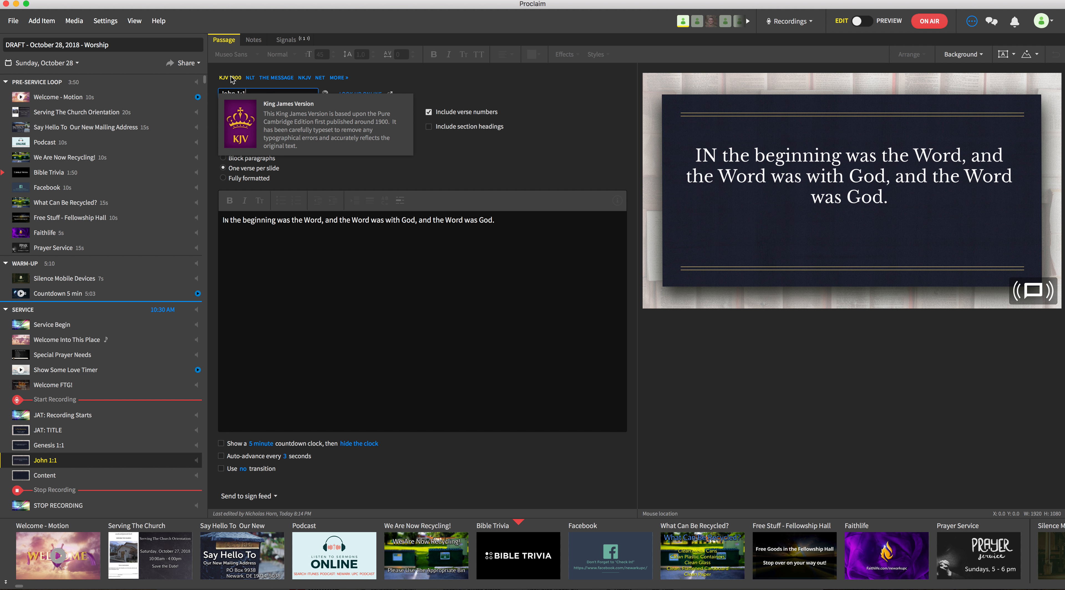
left_click(321, 78)
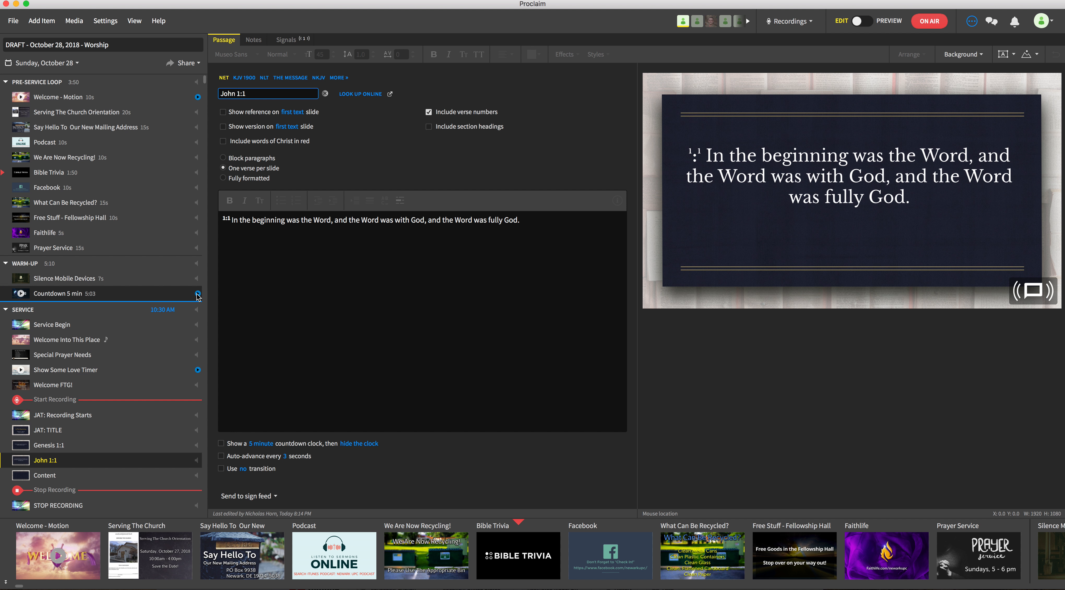
Duplicate the John 1:1 item and change the copy's reference to Genesis 1:1
right_click(94, 462)
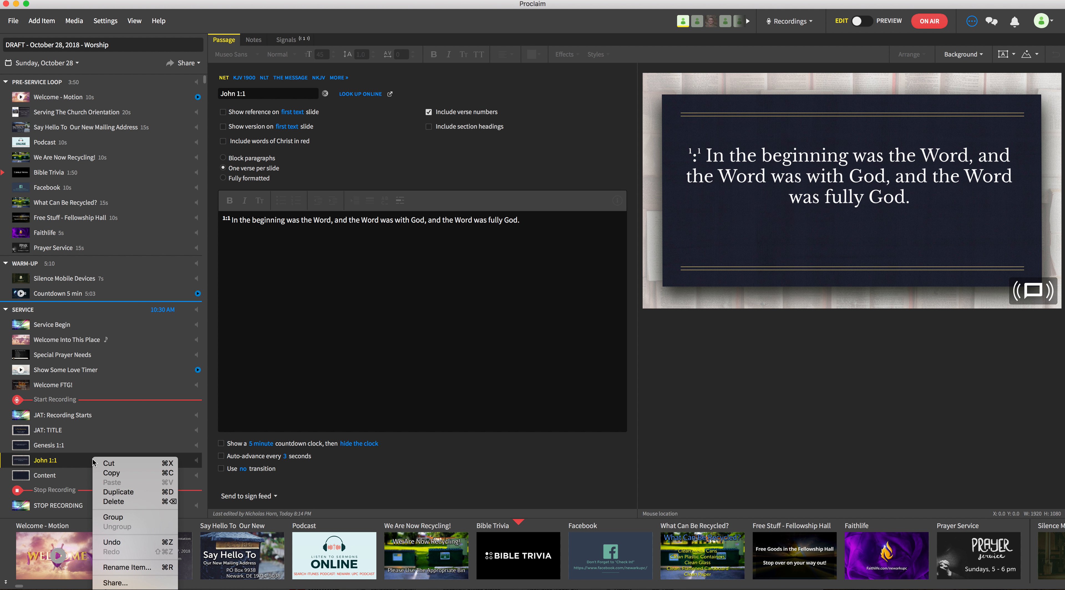
left_click(125, 493)
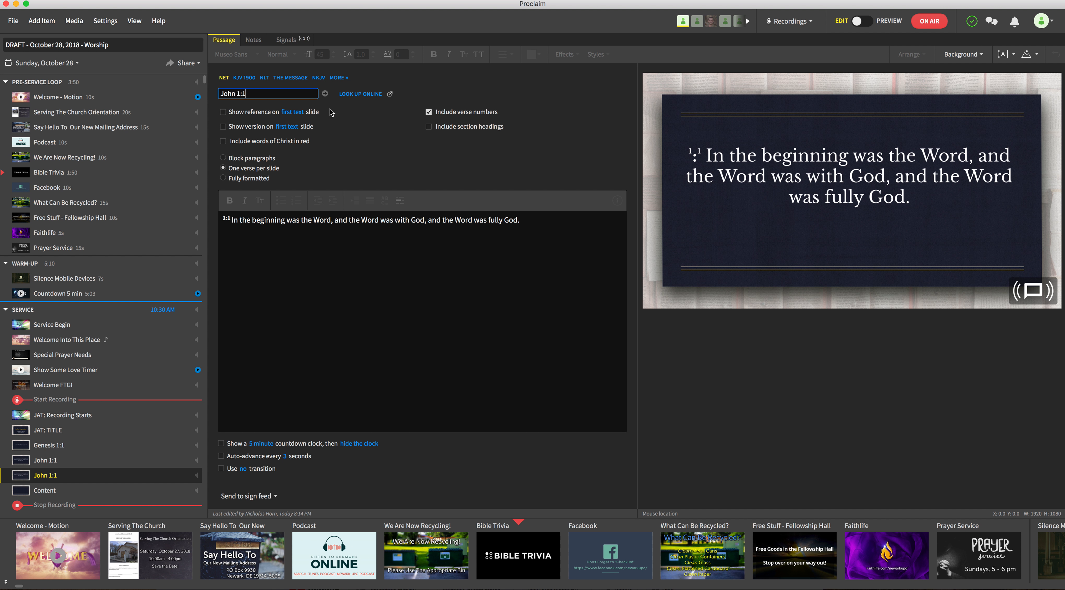
triple_click(268, 91)
type("Genesis")
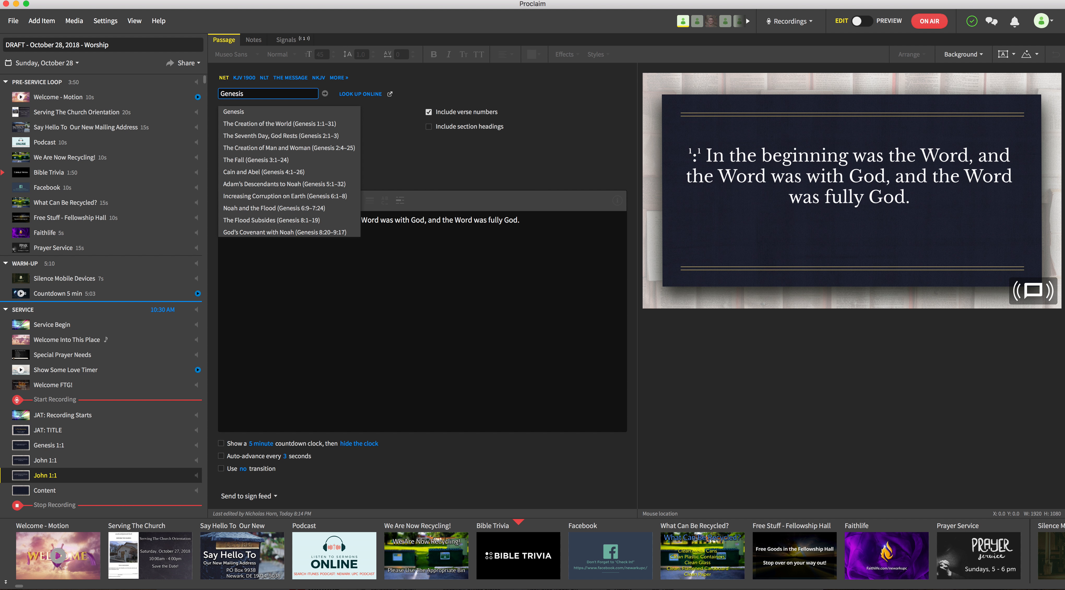
type(" 1:1")
key("Return")
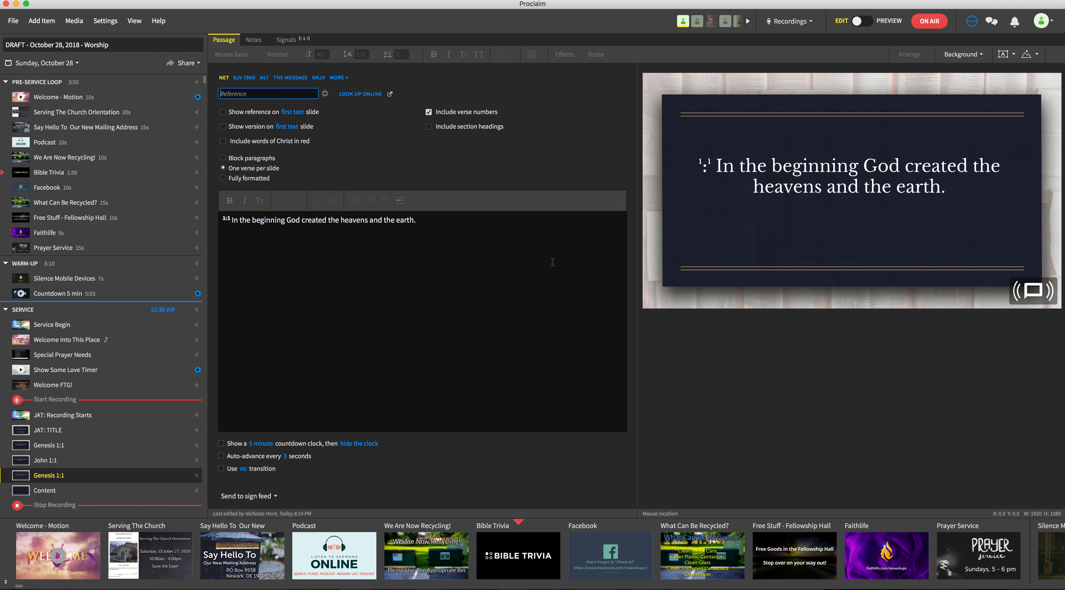
Delete the passage text of the duplicated Genesis 1:1 item
left_click_drag(416, 220, 265, 221)
key("BackSpace")
key("BackSpace")
key("BackSpace")
key("BackSpace")
key("BackSpace")
key("BackSpace")
key("BackSpace")
key("BackSpace")
key("BackSpace")
key("BackSpace")
key("BackSpace")
key("BackSpace")
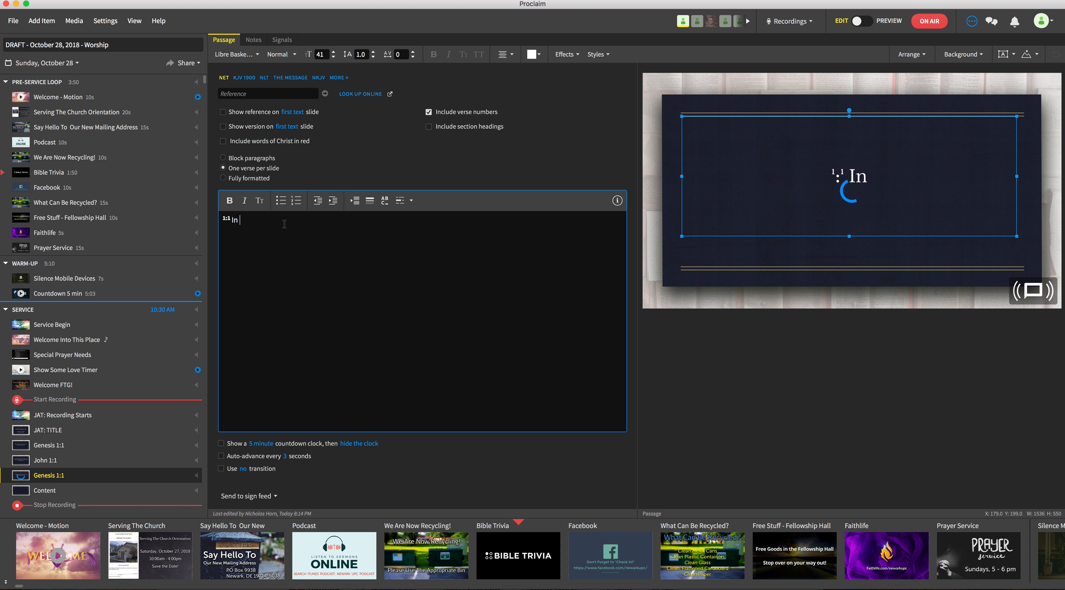
left_click(259, 94)
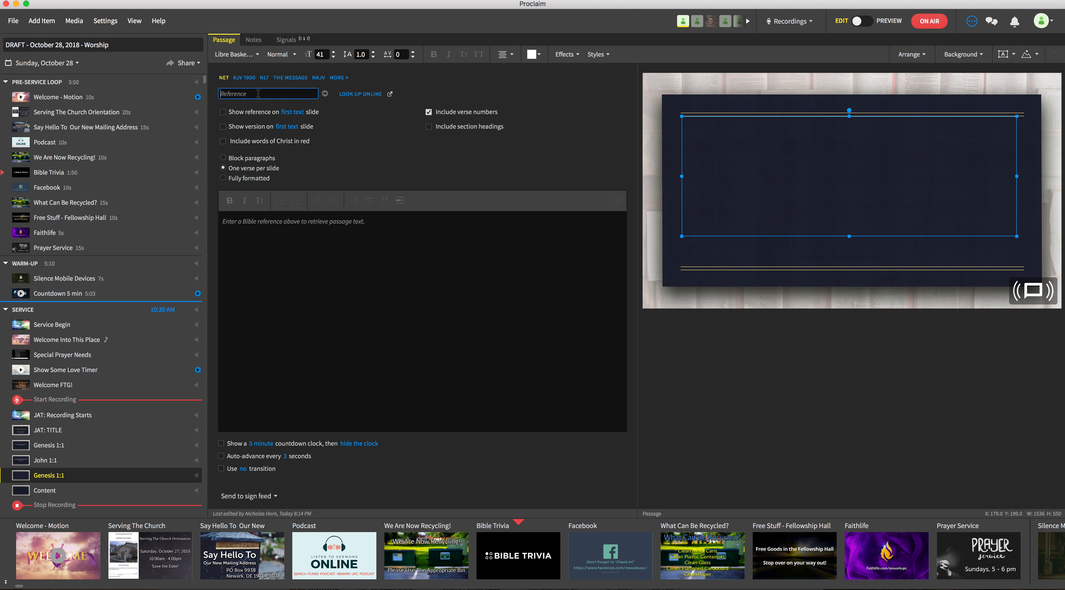
Enter Genesis 1:1 as the passage reference and switch it to the KJV 1900 translation
type("Gen ")
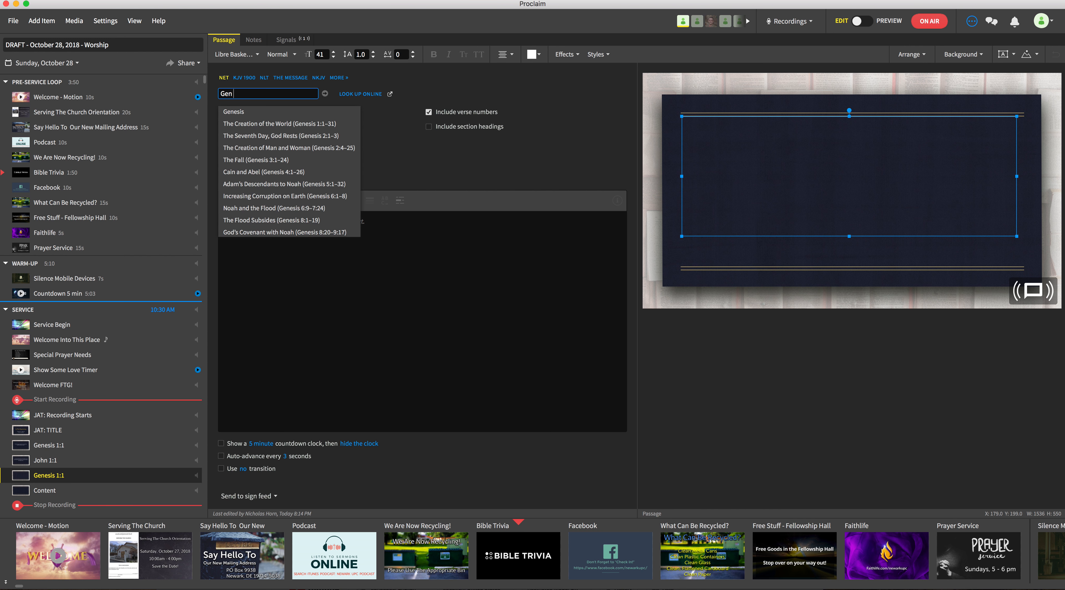
type("1:1")
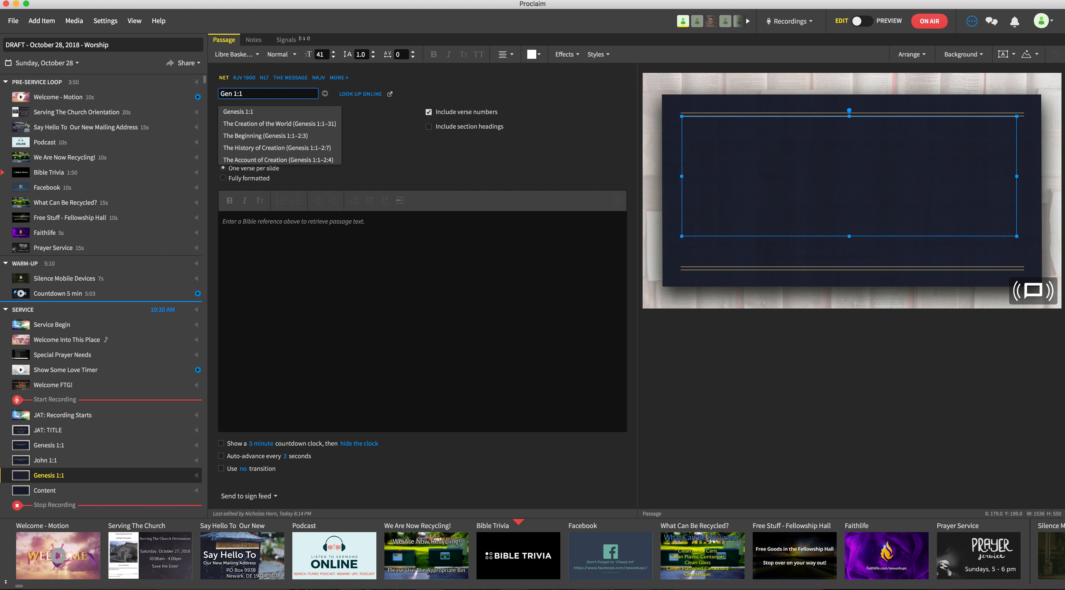
key("Return")
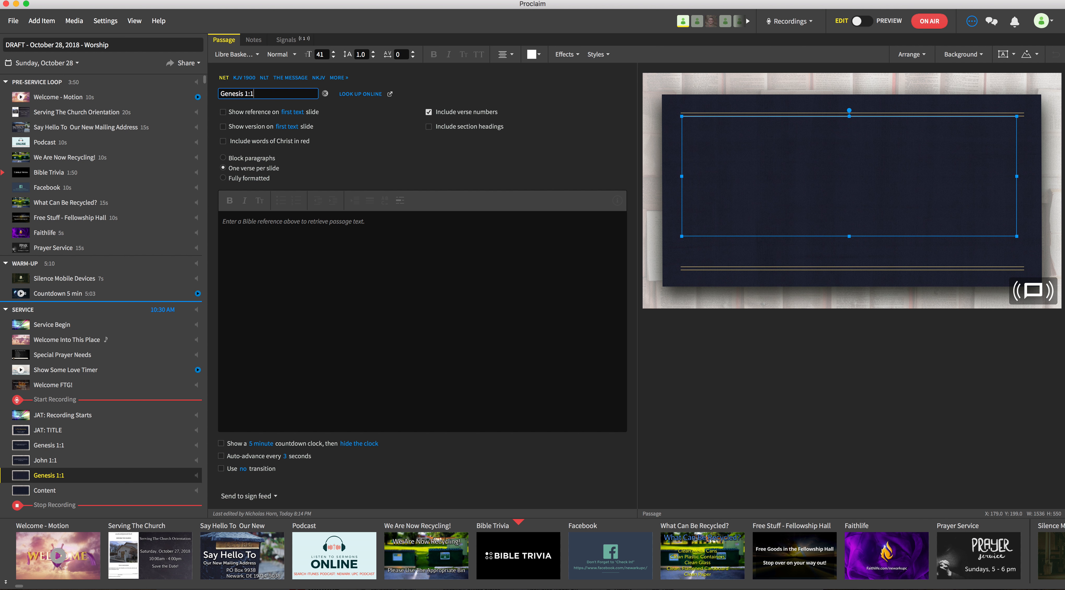
left_click(245, 78)
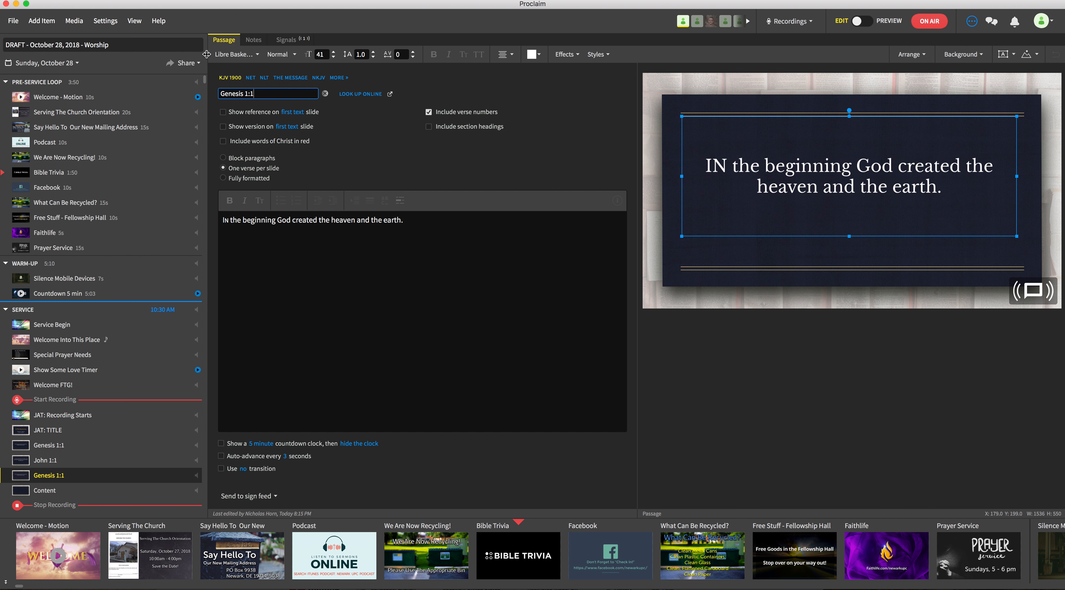
Replace the passage reference with 1 Thessalonians 4:7
mouse_move(233, 83)
key("super+a")
key("BackSpace")
type("1 Thess")
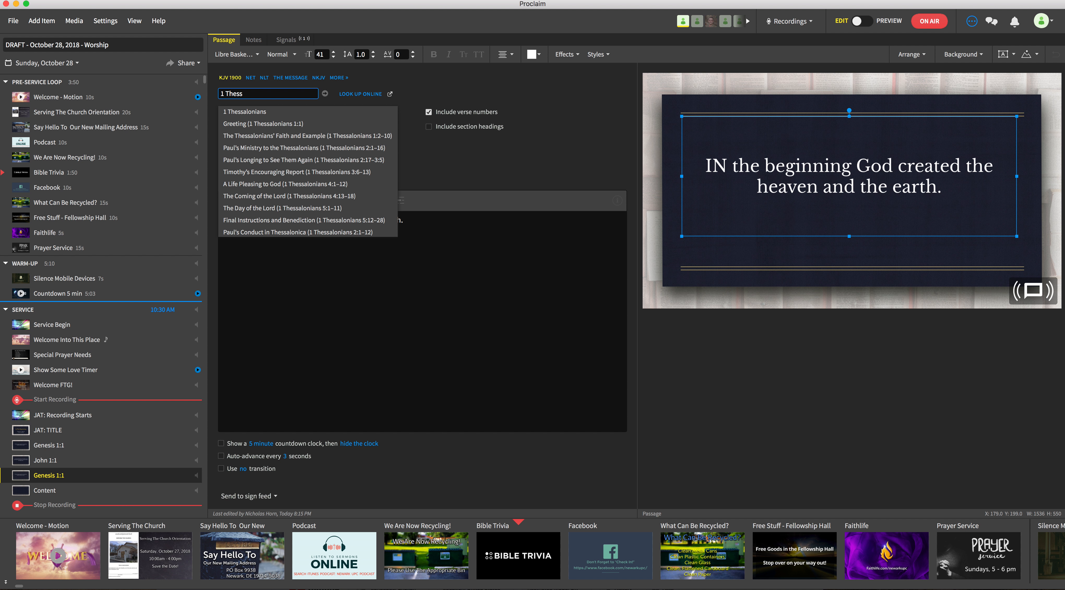
type("alonians 4:7")
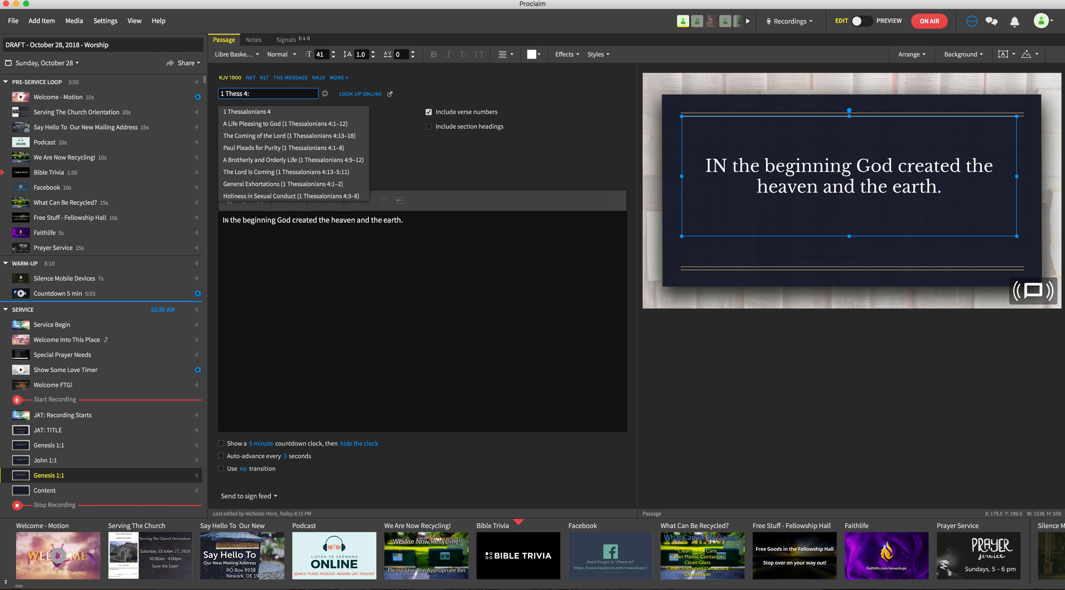
key("Return")
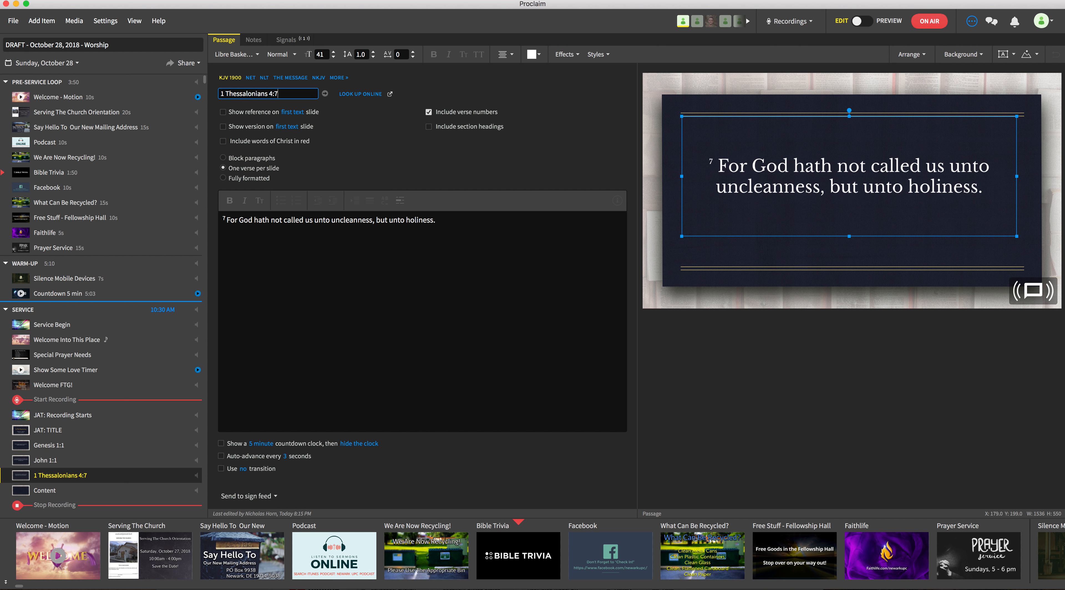